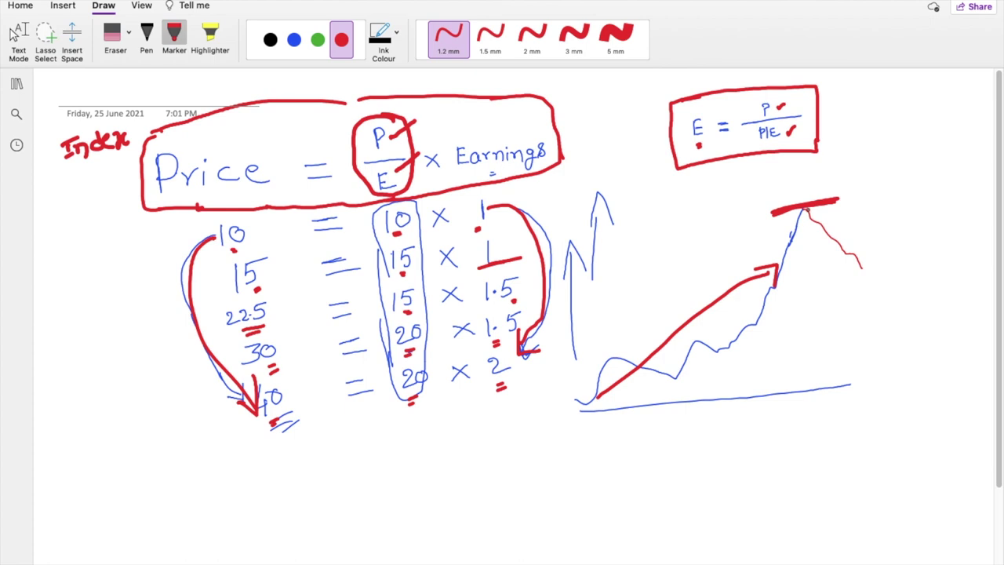
- Mark the decline after the chart's peak in red with a downward zigzag and underline the low point twice
{"action": "mouse_move", "coordinate": [806, 212]}
{"action": "left_mouse_down"}
{"action": "mouse_move", "coordinate": [852, 246]}
{"action": "mouse_move", "coordinate": [882, 289]}
{"action": "left_mouse_up"}
{"action": "mouse_move", "coordinate": [820, 287]}
{"action": "left_mouse_down"}
{"action": "mouse_move", "coordinate": [877, 270]}
{"action": "mouse_move", "coordinate": [883, 286]}
{"action": "mouse_move", "coordinate": [902, 270]}
{"action": "left_mouse_up"}
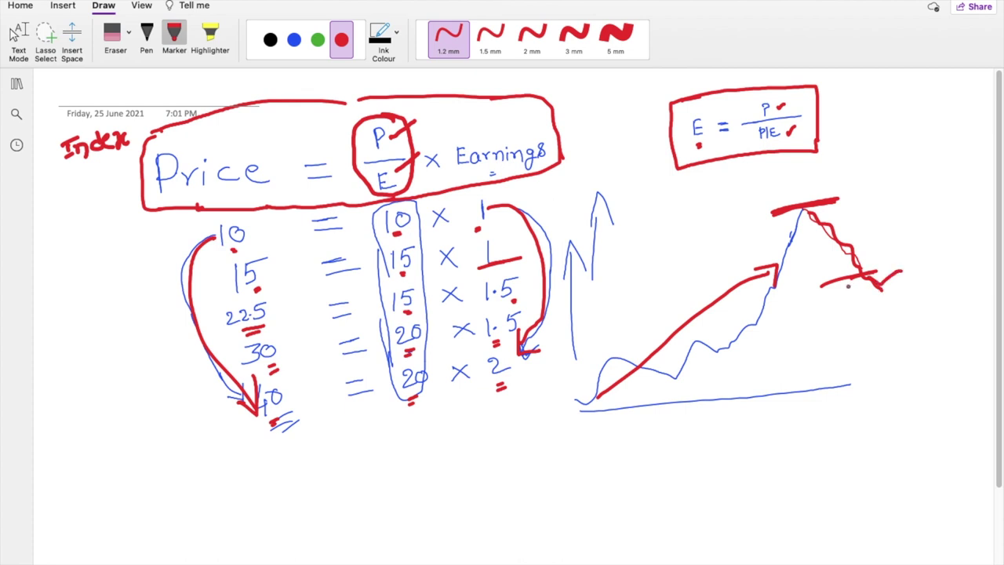
{"action": "left_click_drag", "start_coordinate": [846, 292], "coordinate": [878, 295]}
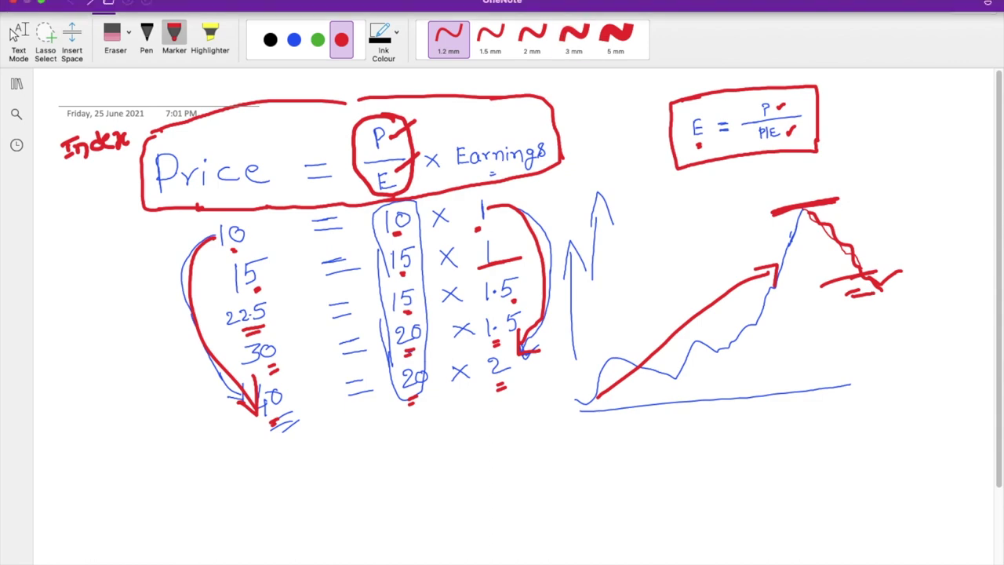
- Switch to the TRACKING BOOM OR BURST spreadsheet in Google Chrome and examine the NIFTY 50 price, P/E ratio and earnings for August
{"action": "left_click", "coordinate": [42, 3]}
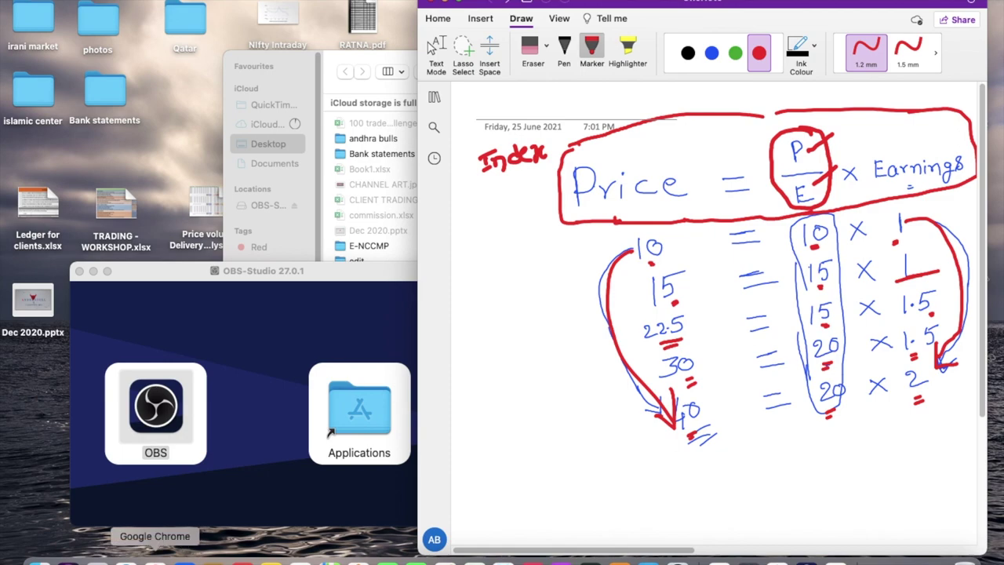
{"action": "left_click", "coordinate": [152, 559]}
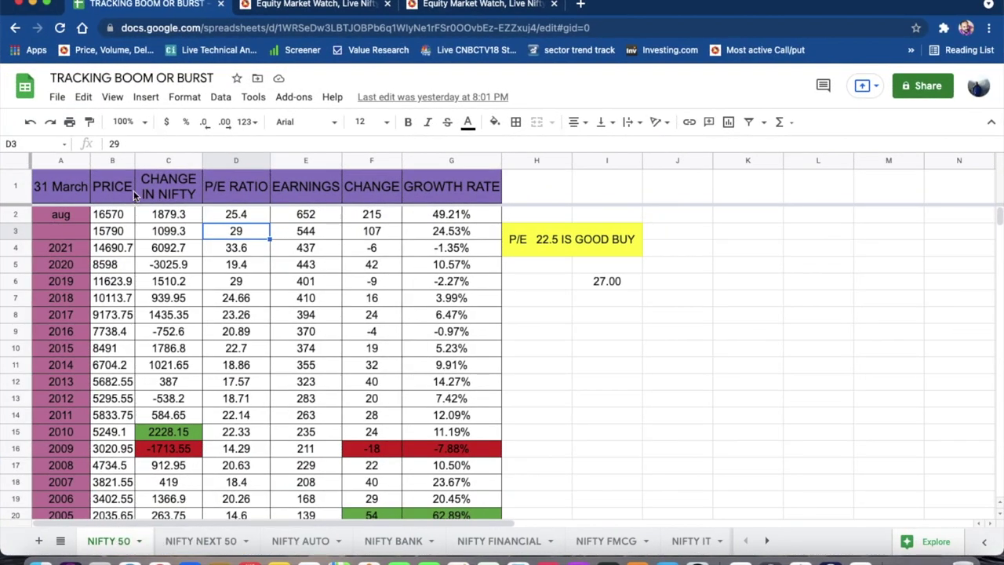
{"action": "left_click", "coordinate": [118, 217]}
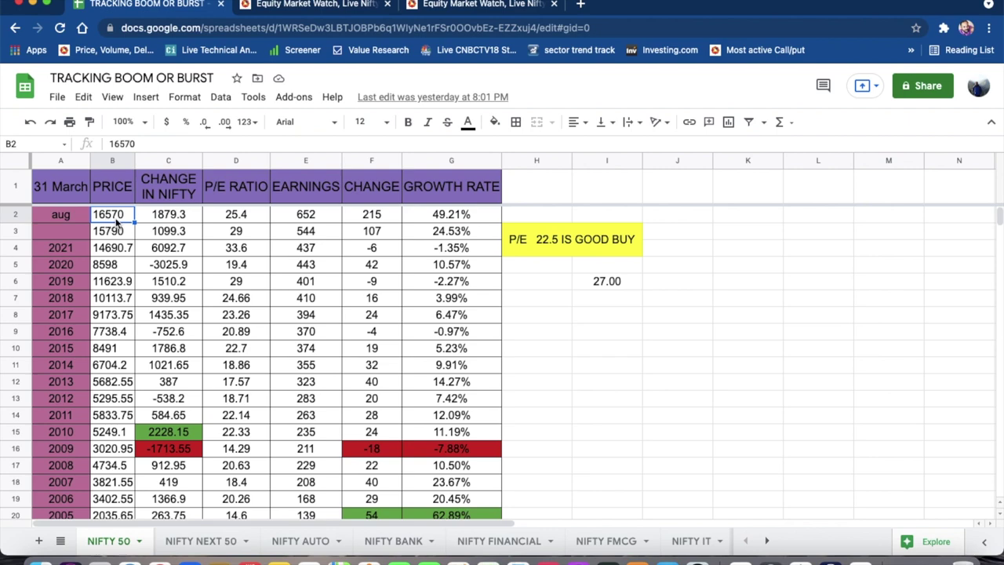
{"action": "left_click", "coordinate": [248, 220]}
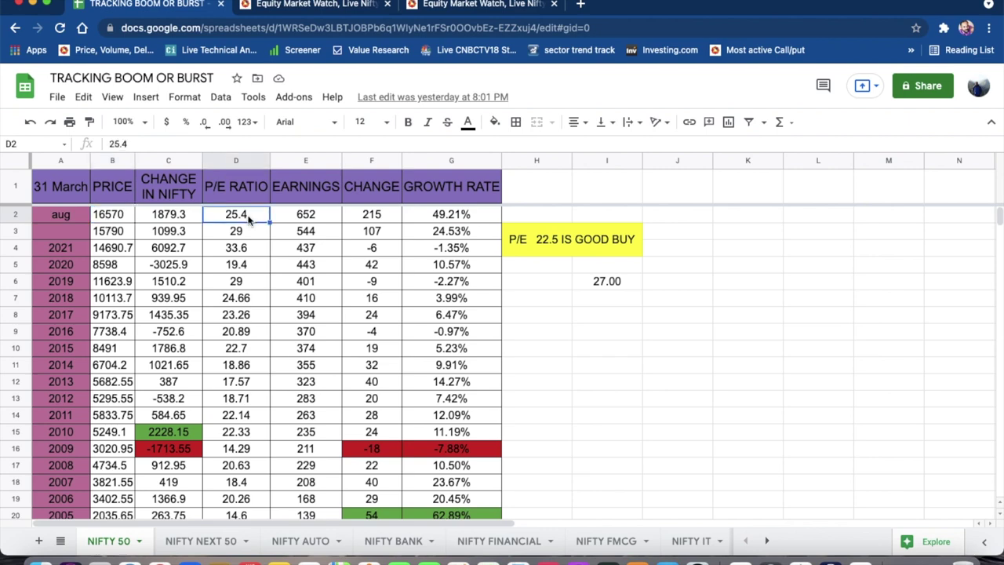
{"action": "left_click", "coordinate": [301, 221]}
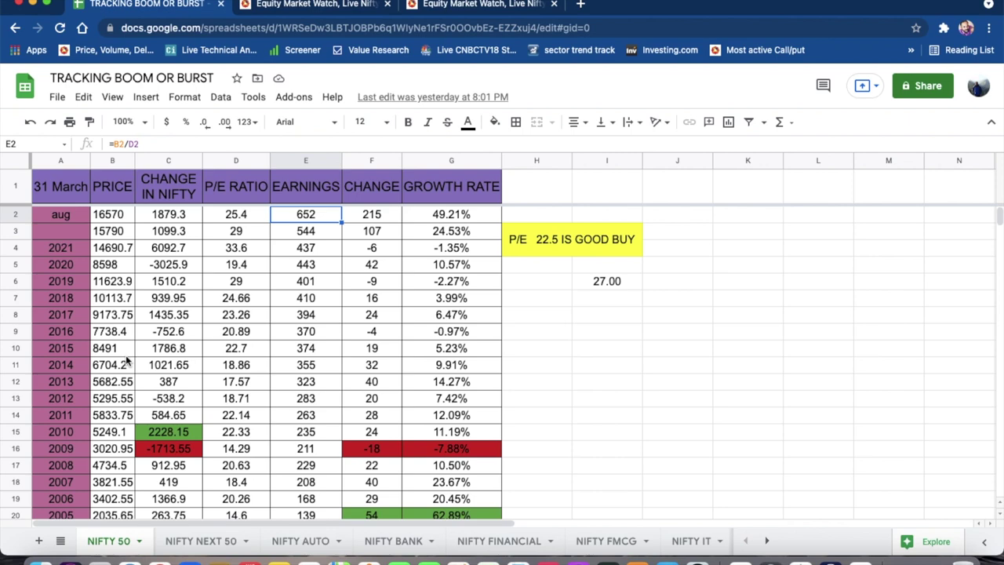
- Examine the NIFTY 50 earnings from 2017 to 2020, the 2020 change in Nifty and the older yearly rows
{"action": "left_click", "coordinate": [318, 314]}
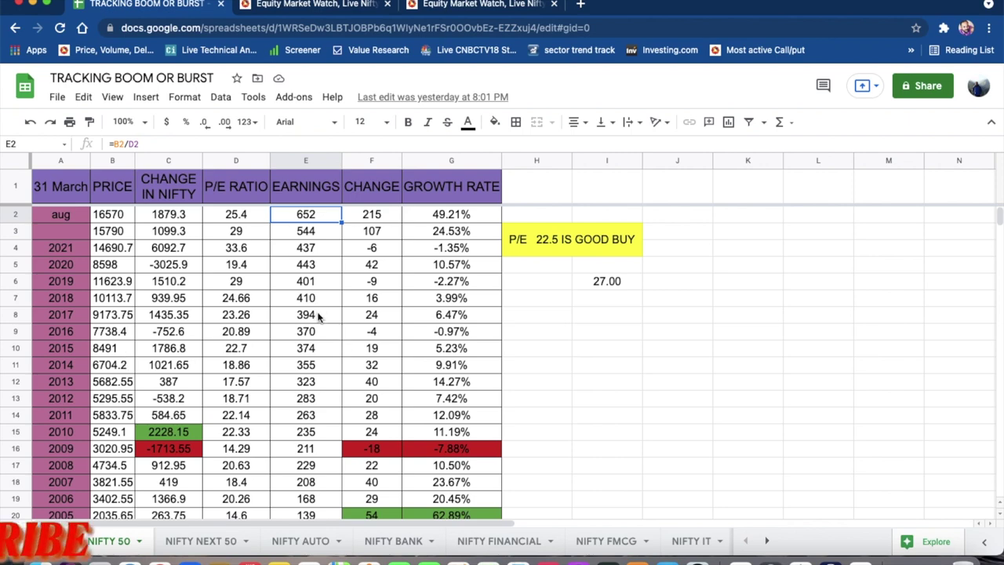
{"action": "left_click_drag", "start_coordinate": [319, 314], "coordinate": [319, 286]}
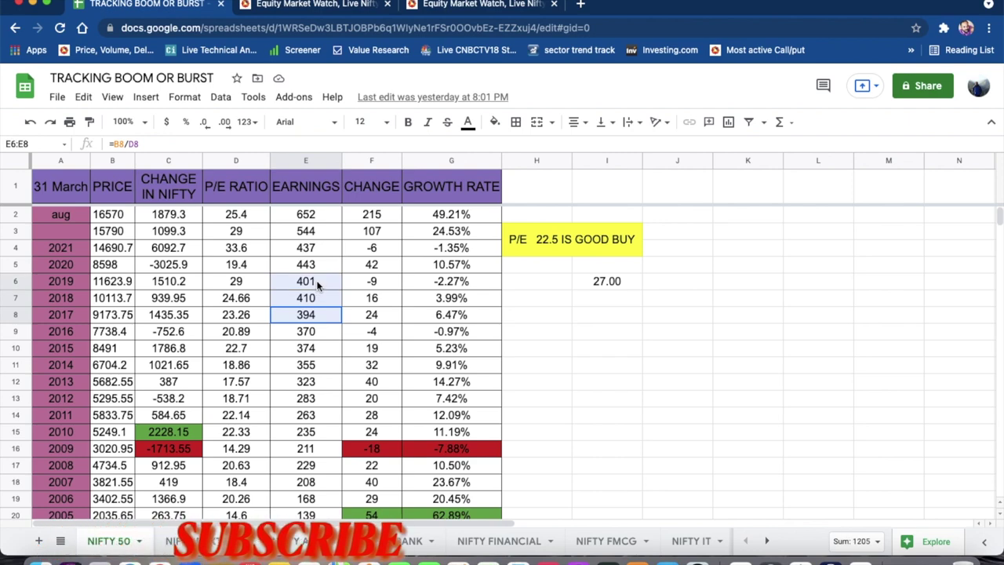
{"action": "left_click_drag", "start_coordinate": [319, 286], "coordinate": [318, 262]}
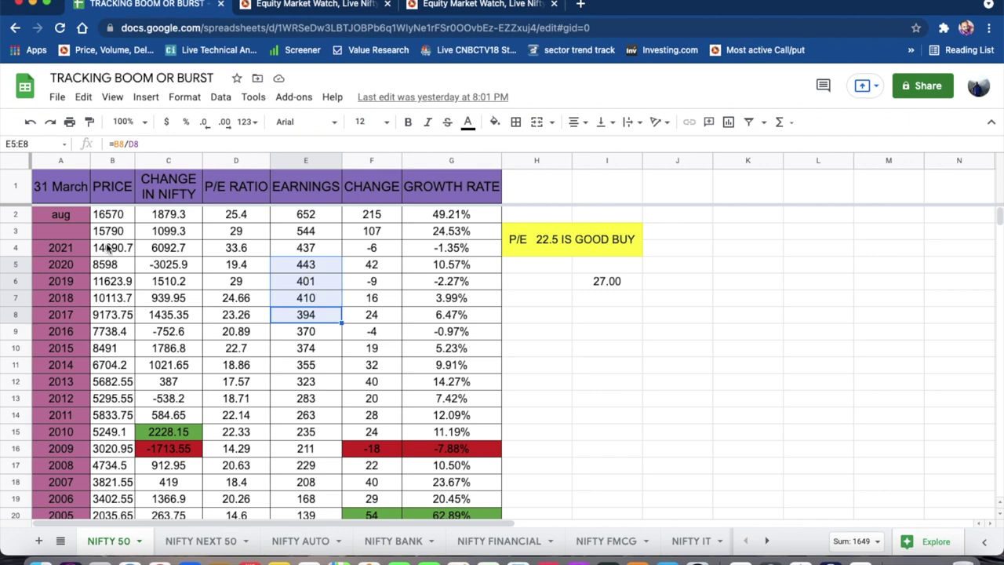
{"action": "left_click", "coordinate": [167, 267]}
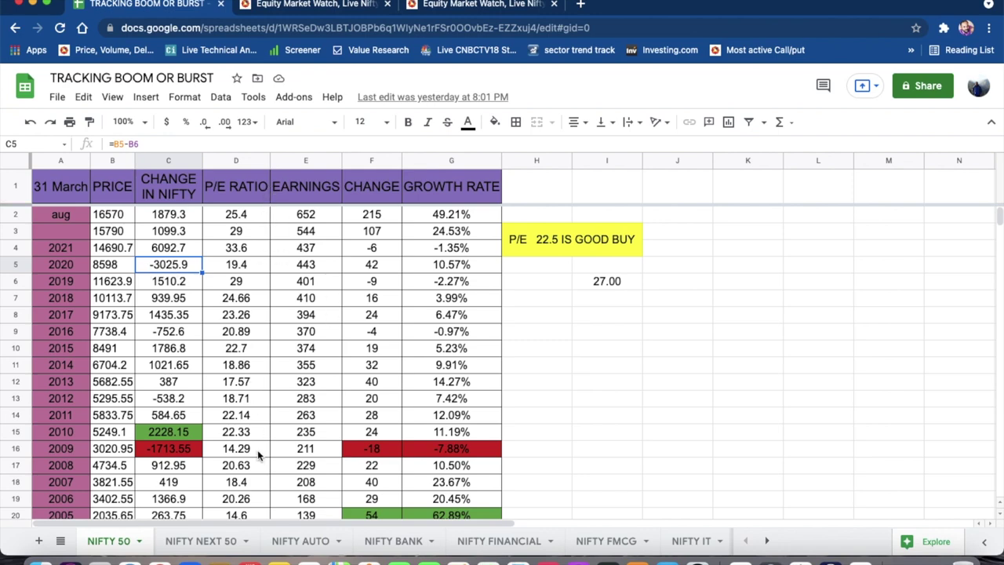
{"action": "scroll", "coordinate": [257, 449], "scroll_direction": "down", "scroll_amount": 2}
{"action": "scroll", "coordinate": [257, 450], "scroll_direction": "down", "scroll_amount": 2}
{"action": "scroll", "coordinate": [257, 450], "scroll_direction": "up", "scroll_amount": 1}
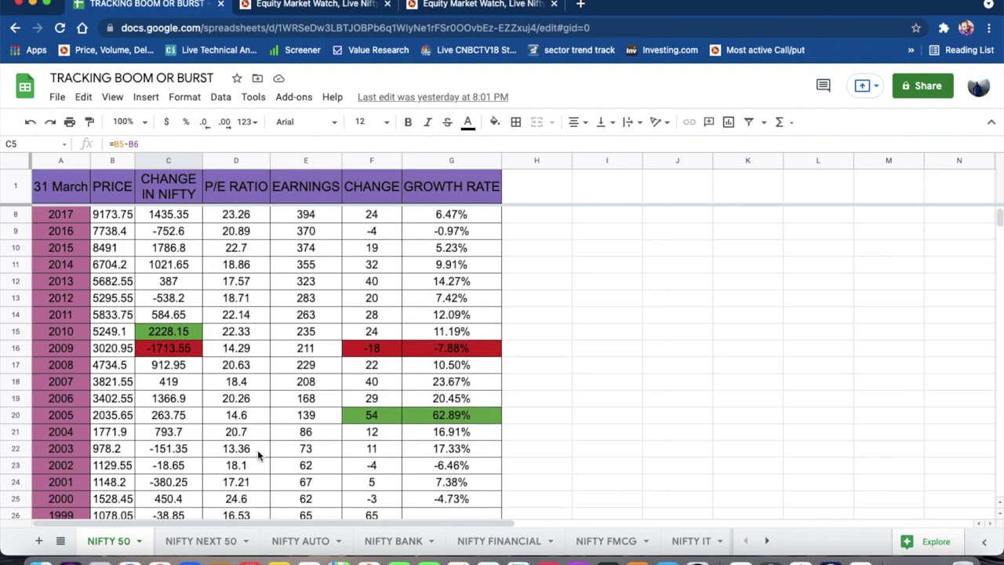
{"action": "scroll", "coordinate": [258, 449], "scroll_direction": "up", "scroll_amount": 3}
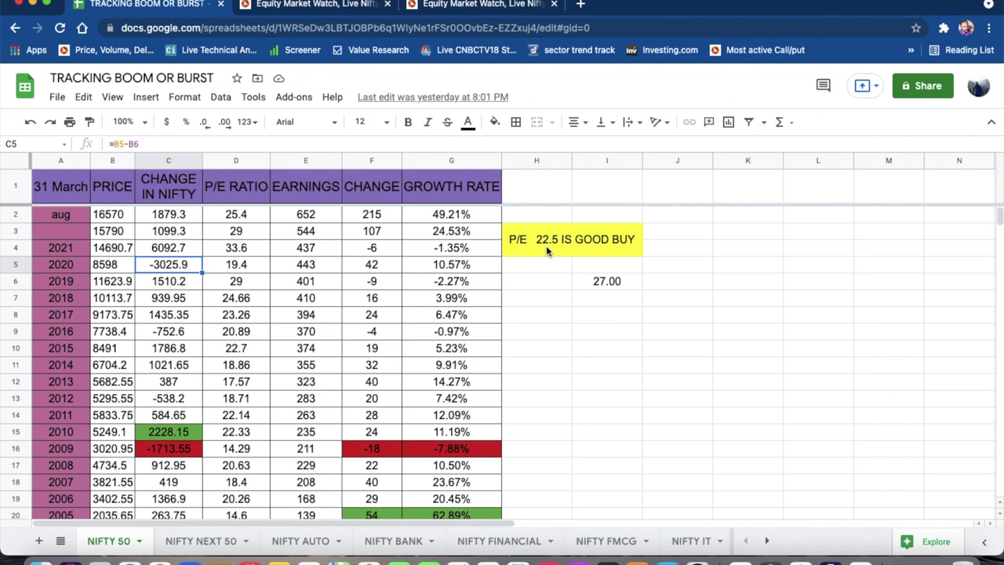
- Review the yearly figures on the NIFTY NEXT 50 and NIFTY AUTO sheets
{"action": "left_click", "coordinate": [197, 544]}
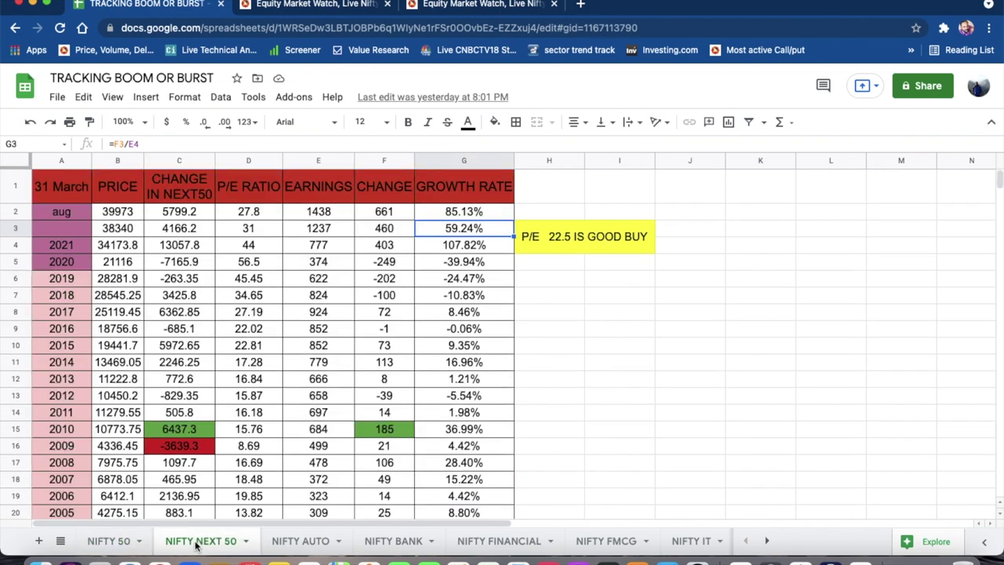
{"action": "left_click", "coordinate": [296, 543]}
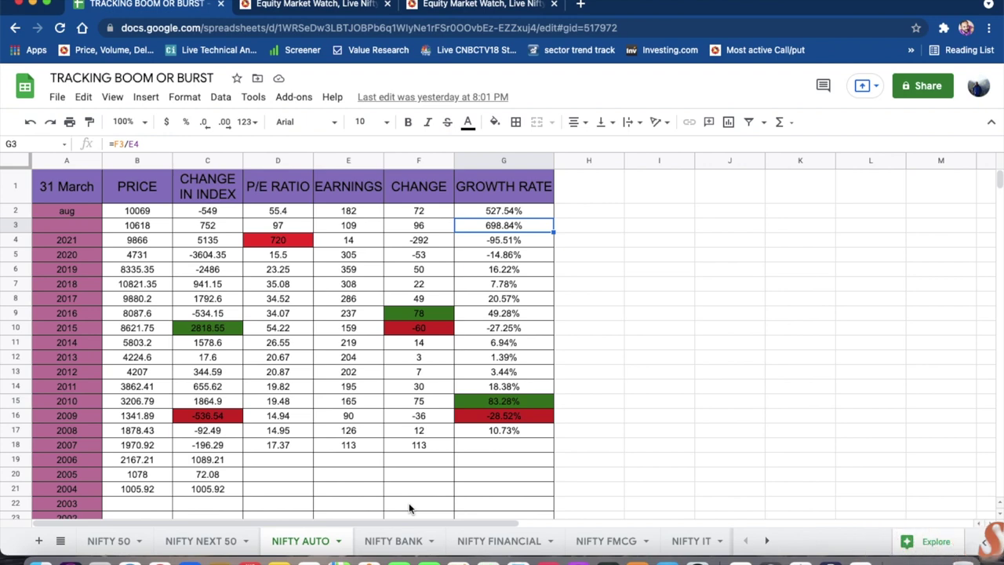
- Examine the August P/E ratio on the NIFTY BANK sheet and its trade table down to the average and profit rows
{"action": "left_click", "coordinate": [392, 542]}
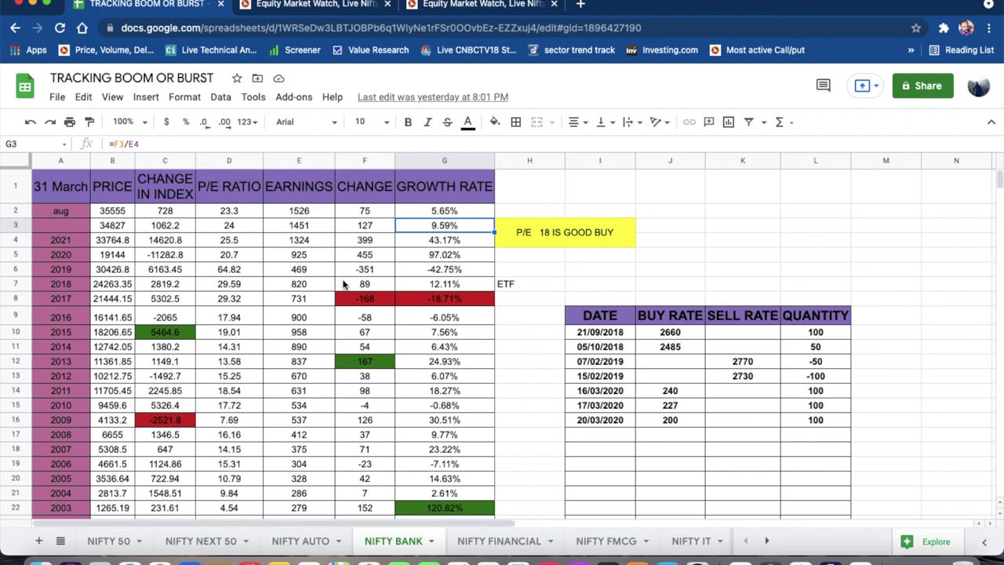
{"action": "left_click", "coordinate": [237, 213]}
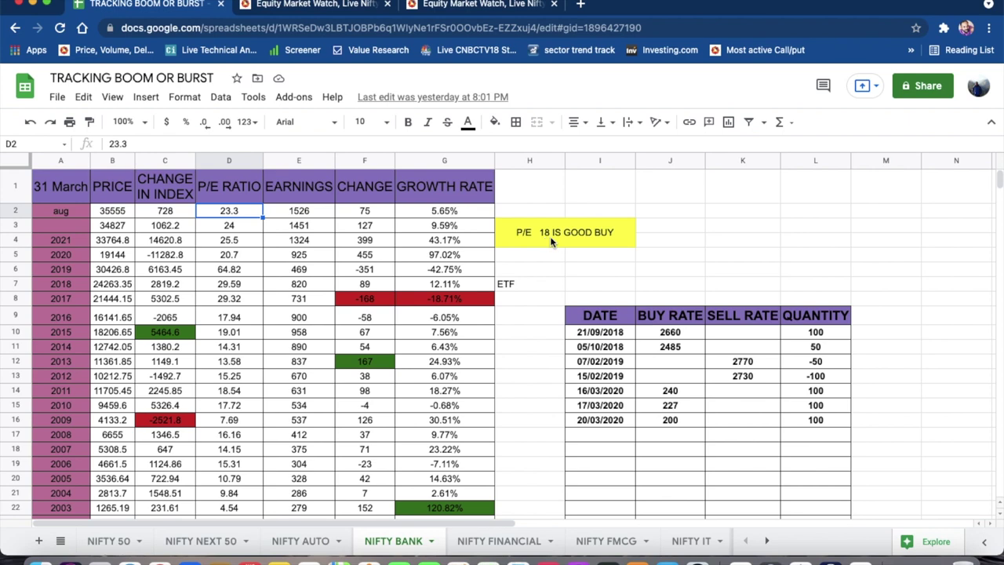
{"action": "scroll", "coordinate": [813, 399], "scroll_direction": "down", "scroll_amount": 2}
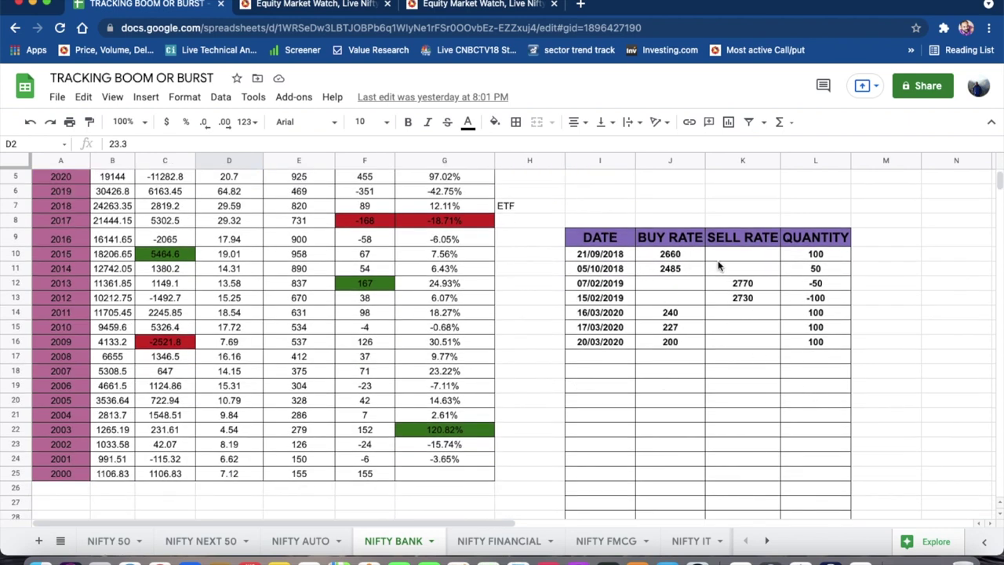
{"action": "scroll", "coordinate": [776, 411], "scroll_direction": "down", "scroll_amount": 2}
{"action": "scroll", "coordinate": [775, 410], "scroll_direction": "down", "scroll_amount": 1}
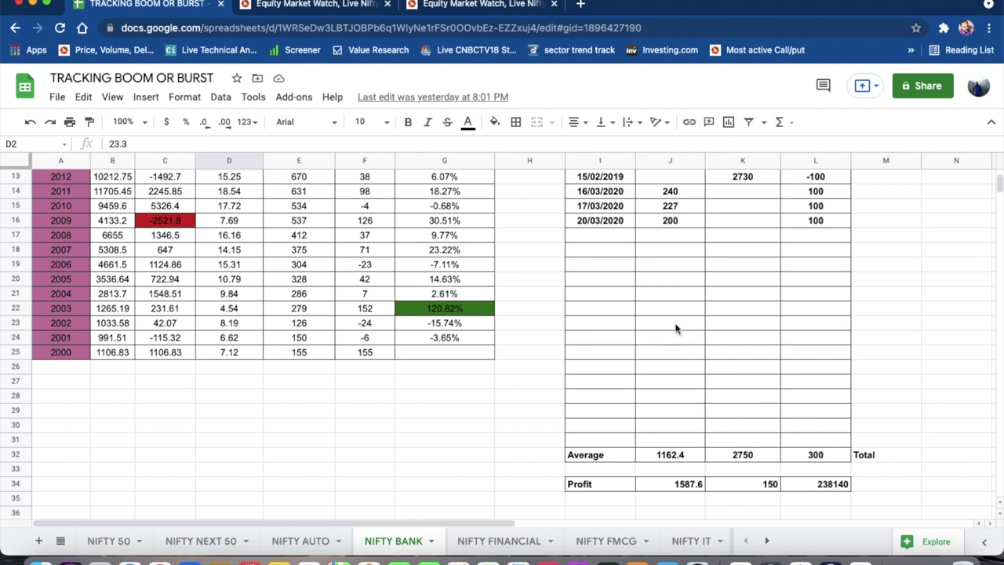
{"action": "scroll", "coordinate": [676, 328], "scroll_direction": "up", "scroll_amount": 5}
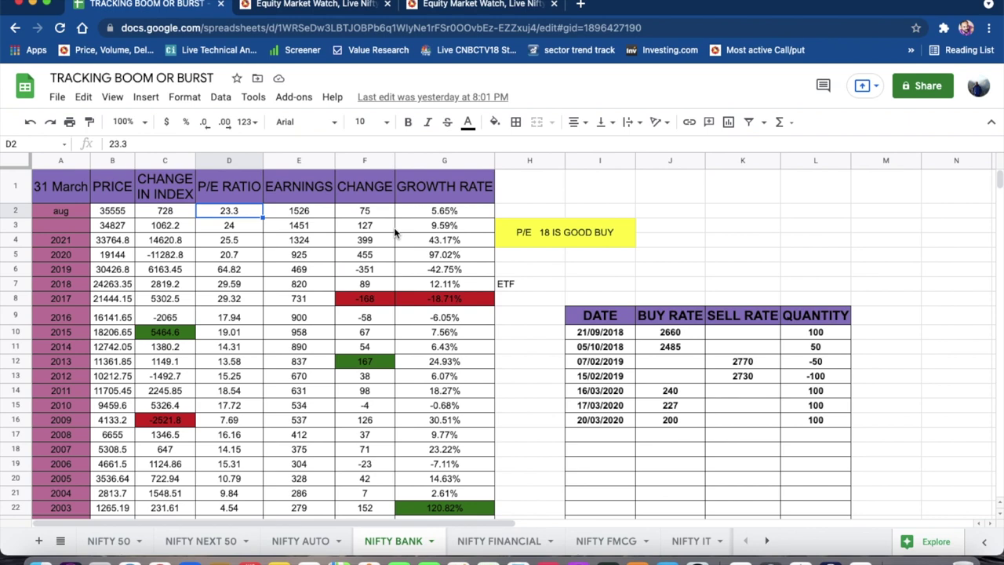
- Compare the two latest NIFTY BANK P/E ratios with those of earlier years
{"action": "left_click", "coordinate": [248, 228]}
{"action": "left_click", "coordinate": [250, 213]}
{"action": "scroll", "coordinate": [222, 442], "scroll_direction": "down", "scroll_amount": 3}
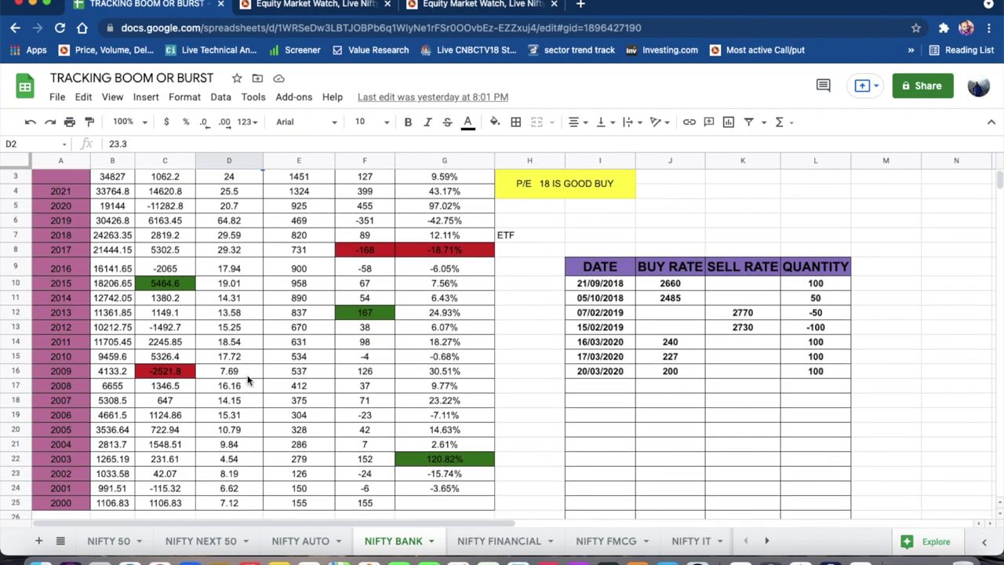
{"action": "scroll", "coordinate": [247, 370], "scroll_direction": "up", "scroll_amount": 1}
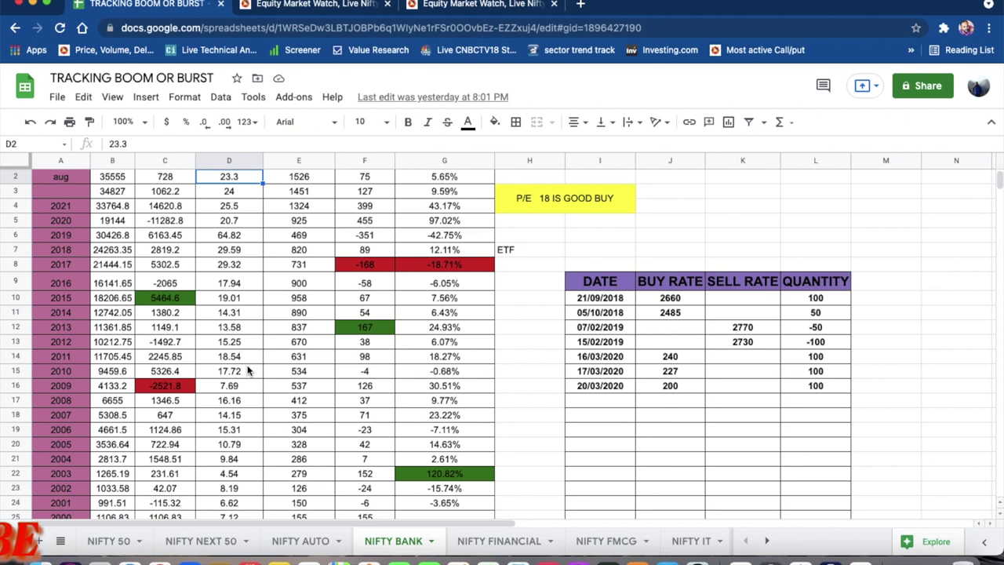
{"action": "scroll", "coordinate": [247, 370], "scroll_direction": "up", "scroll_amount": 1}
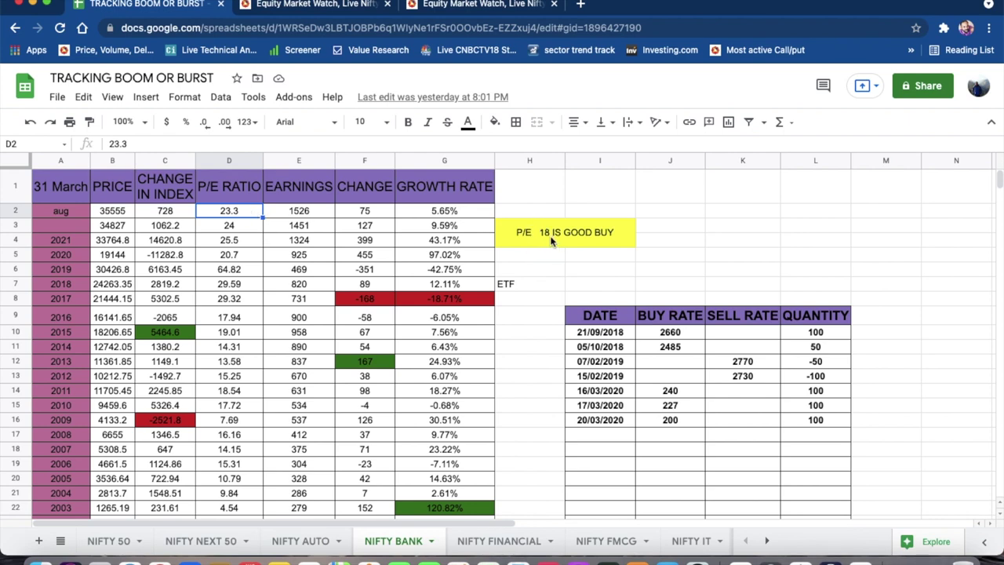
- Review the yearly figures on the NIFTY FINANCIAL, NIFTY FMCG and NIFTY IT sheets
{"action": "left_click", "coordinate": [494, 541]}
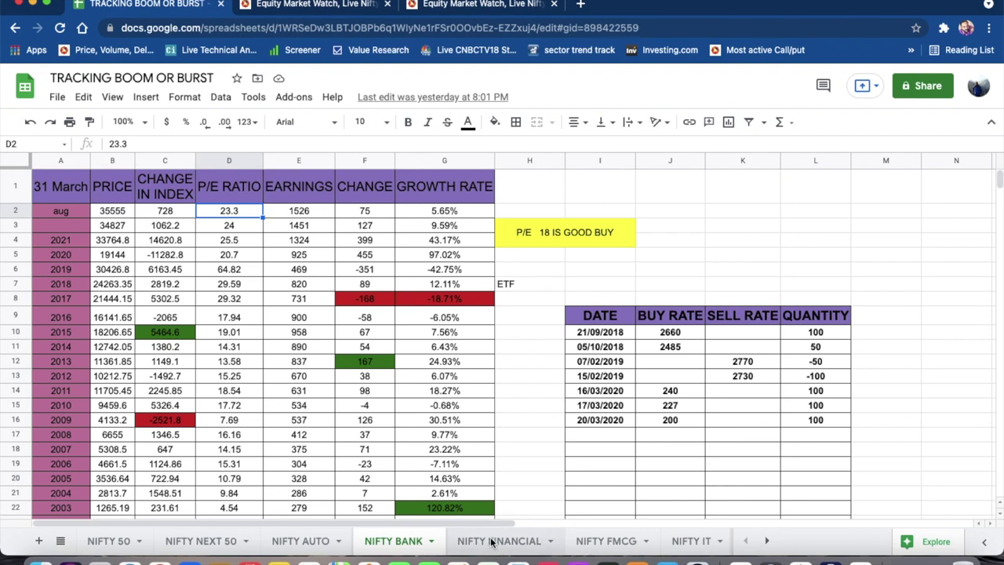
{"action": "left_click", "coordinate": [592, 545]}
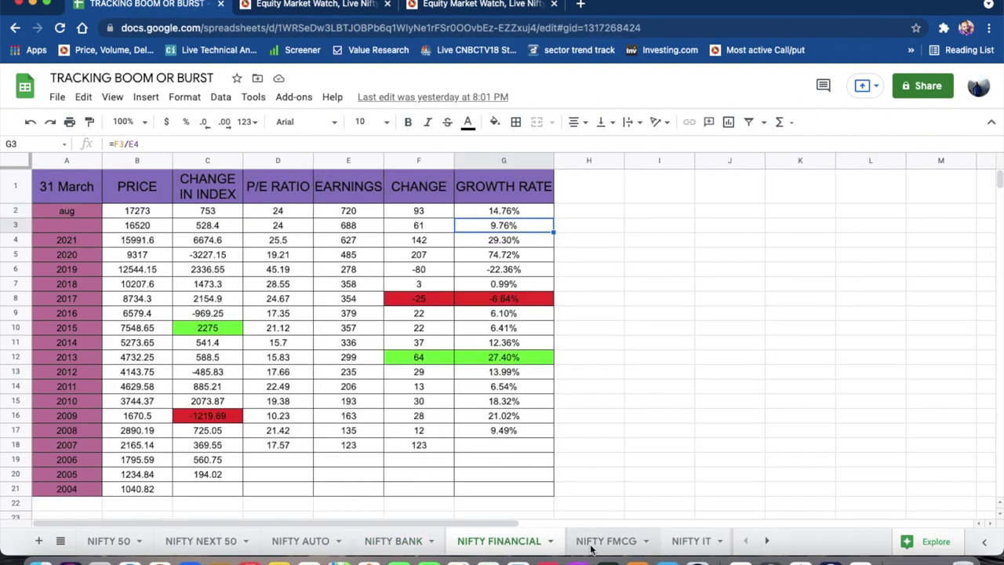
{"action": "left_click", "coordinate": [684, 549]}
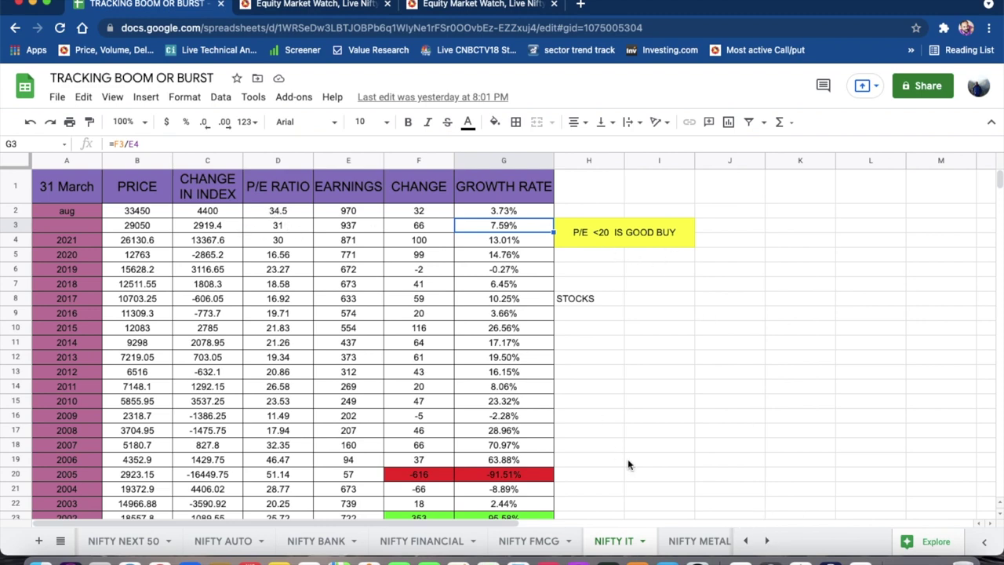
- Review the P/E ratios and earnings on the NIFTY METAL, NIFTY PHARMA and NIFTY REALTY sheets
{"action": "left_click", "coordinate": [766, 543]}
{"action": "left_click", "coordinate": [767, 544]}
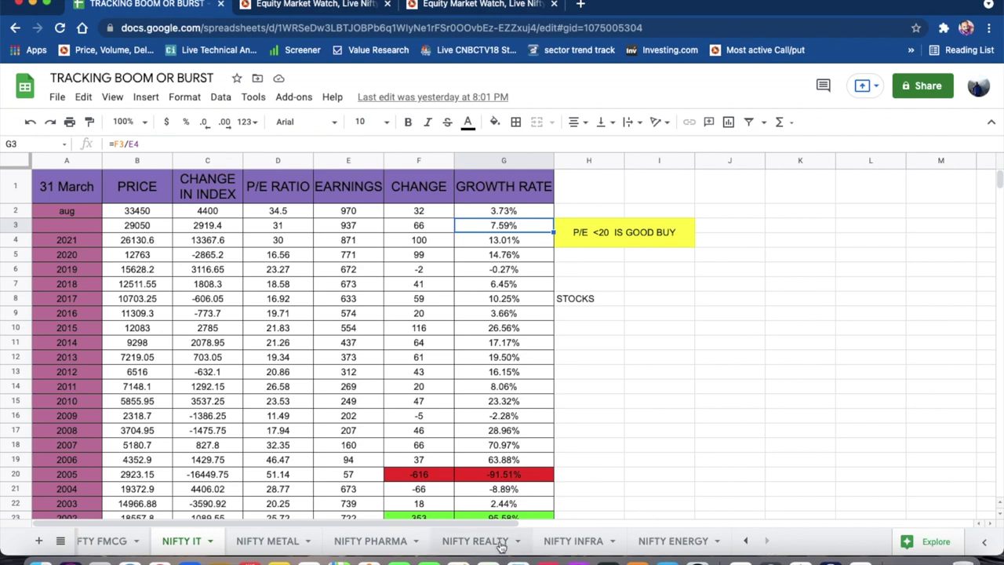
{"action": "left_click", "coordinate": [269, 541]}
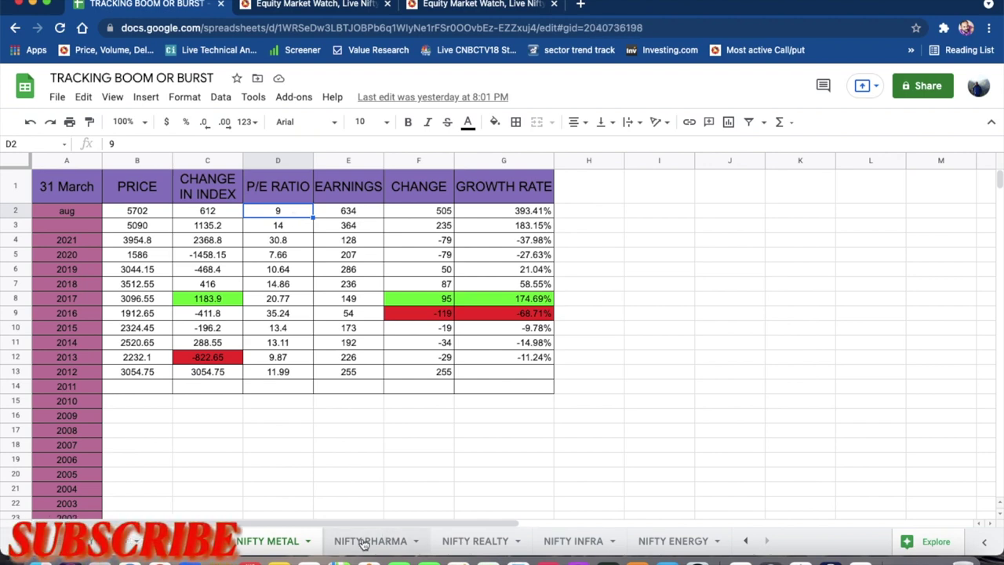
{"action": "left_click", "coordinate": [364, 541]}
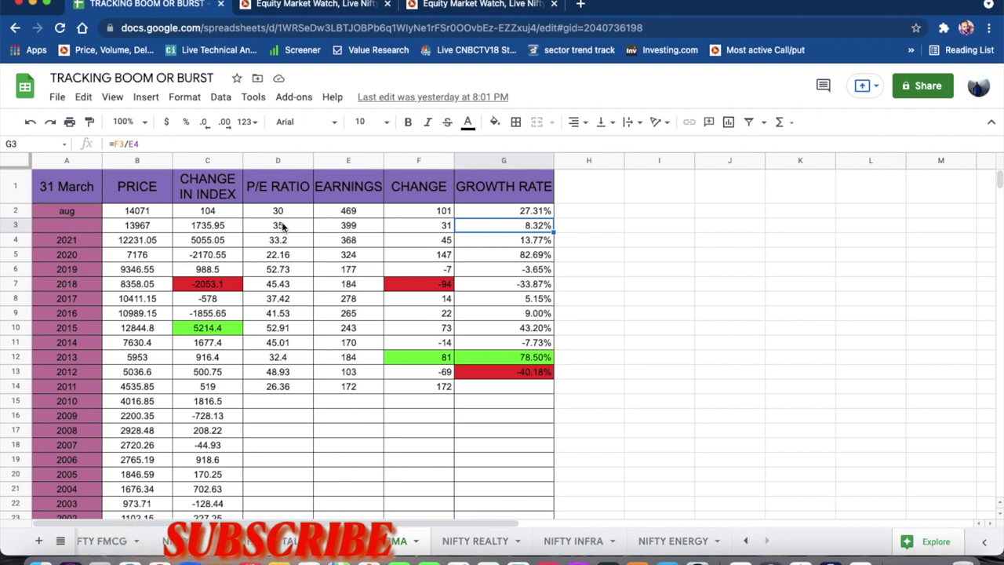
{"action": "left_click", "coordinate": [471, 541]}
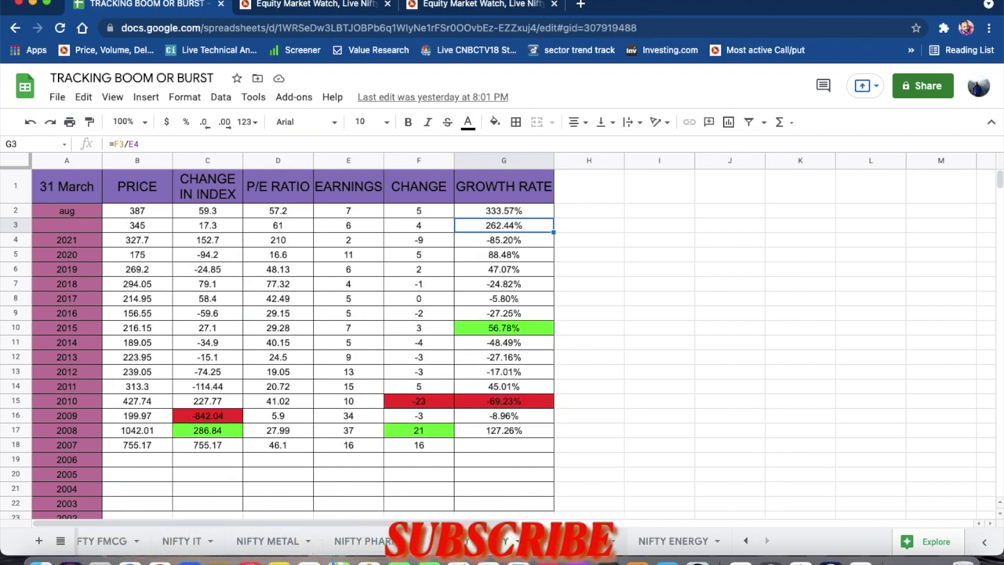
- Examine the August P/E ratio on the NIFTY INFRA sheet and the company weights on the NIFTY ENERGY sheet, returning to NIFTY INFRA
{"action": "left_click", "coordinate": [565, 540]}
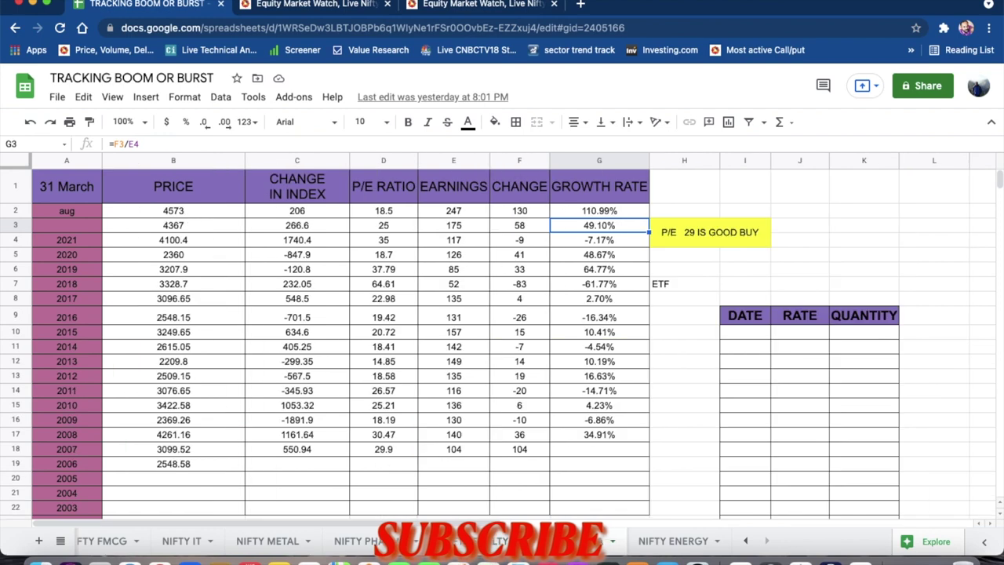
{"action": "left_click", "coordinate": [394, 214]}
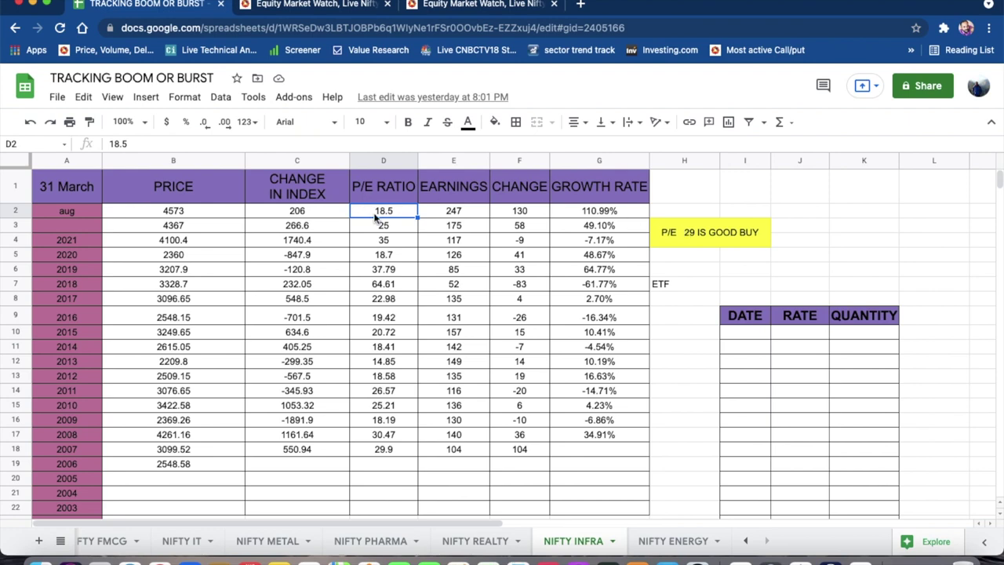
{"action": "left_click", "coordinate": [681, 544]}
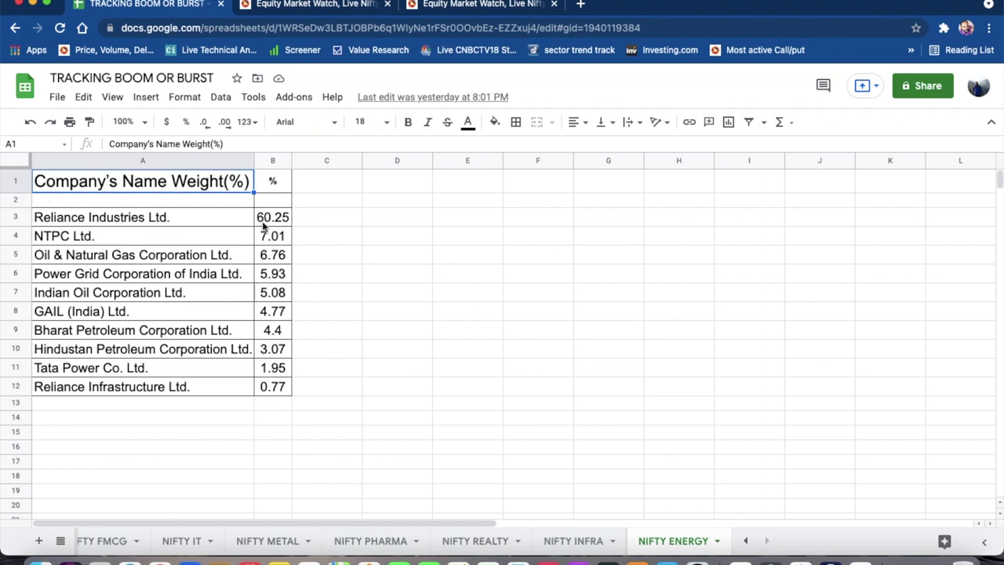
{"action": "left_click", "coordinate": [563, 545]}
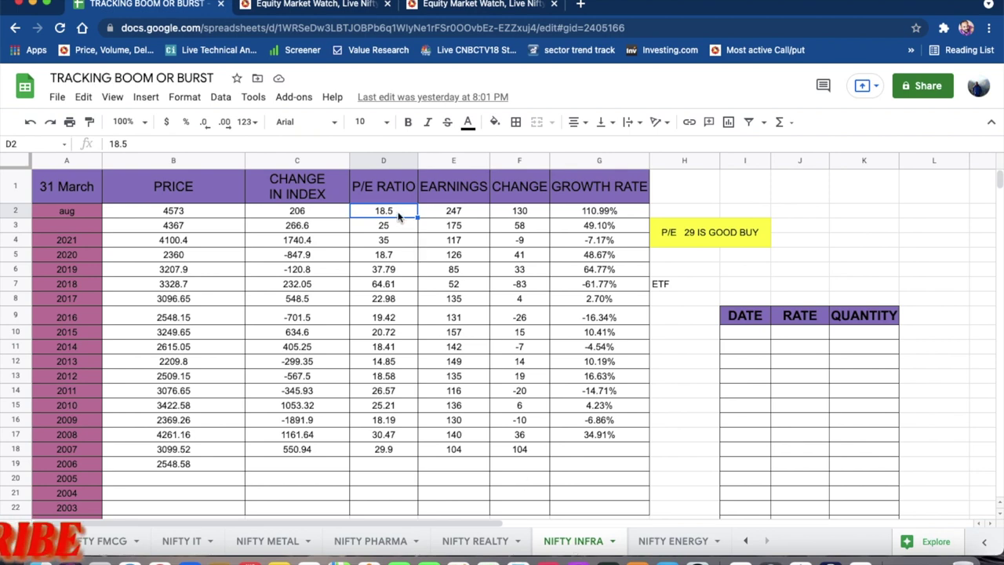
- Switch to the open NSE Market Watch page to view live equity data
{"action": "left_click", "coordinate": [481, 6]}
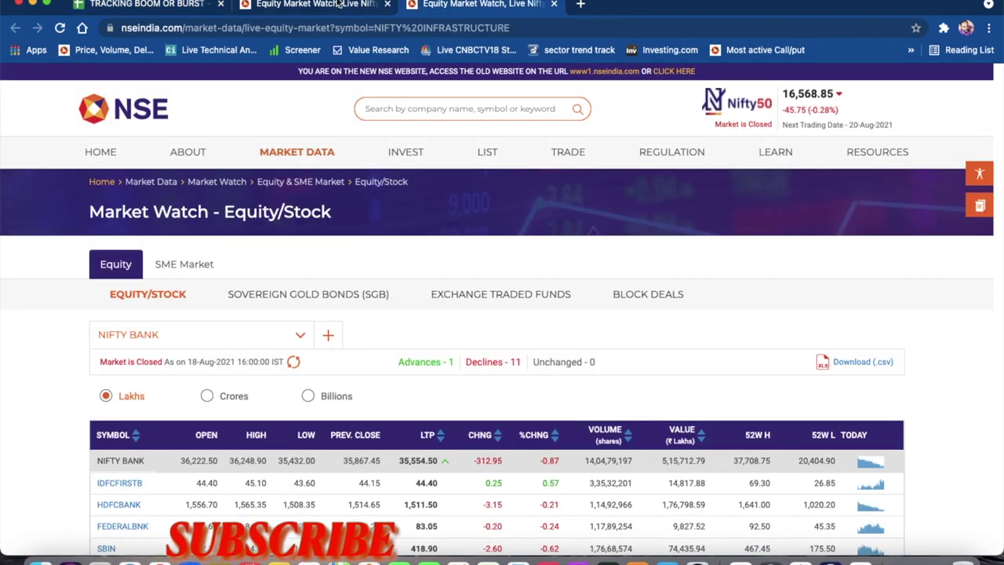
- Examine the NIFTY INFRASTRUCTURE index quote and all its constituent stocks, from ULTRACEMCO down to APOLLOHOSP
{"action": "scroll", "coordinate": [312, 491], "scroll_direction": "down", "scroll_amount": 3}
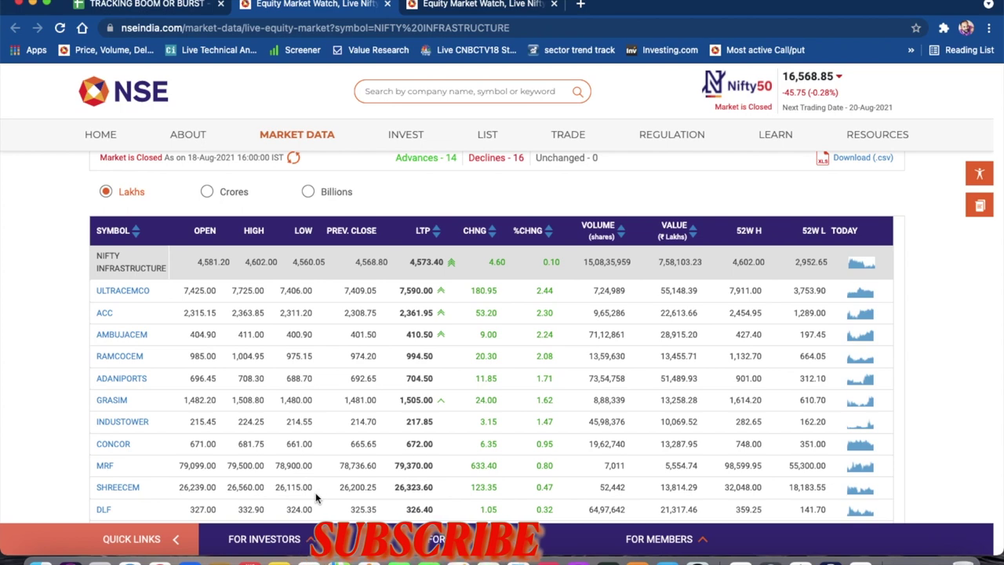
{"action": "scroll", "coordinate": [394, 423], "scroll_direction": "up", "scroll_amount": 2}
{"action": "scroll", "coordinate": [394, 424], "scroll_direction": "up", "scroll_amount": 2}
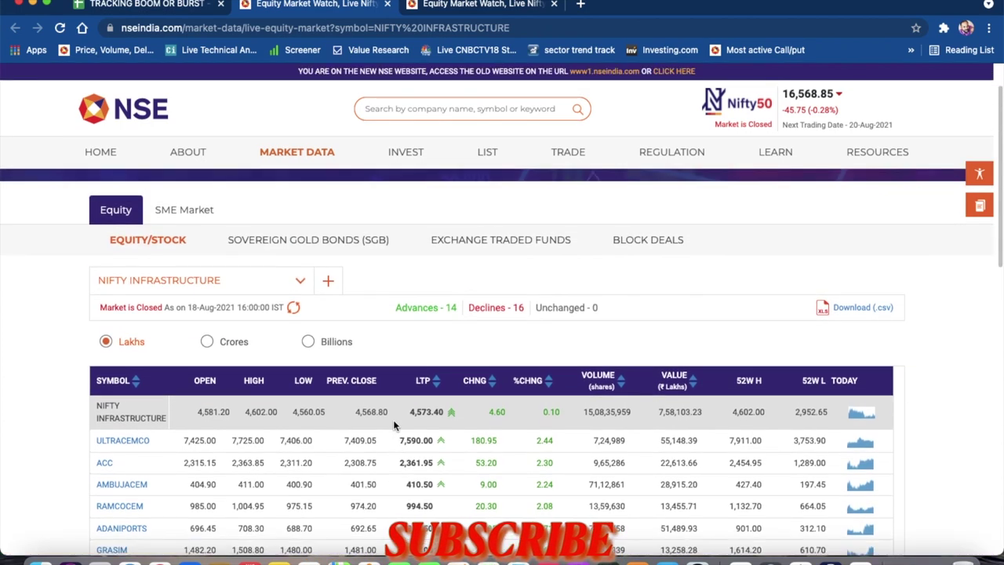
{"action": "scroll", "coordinate": [393, 425], "scroll_direction": "down", "scroll_amount": 5}
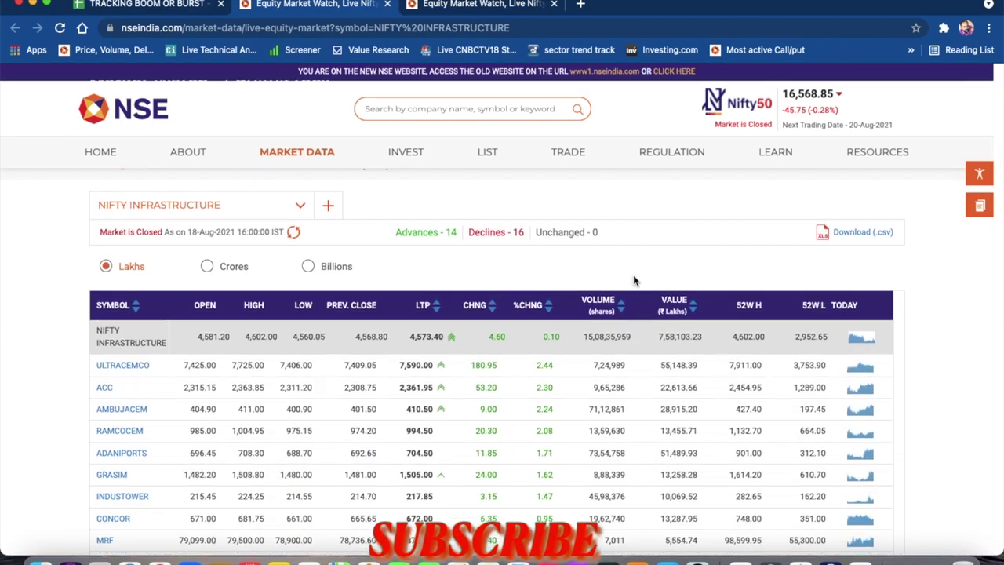
{"action": "scroll", "coordinate": [554, 321], "scroll_direction": "up", "scroll_amount": 2}
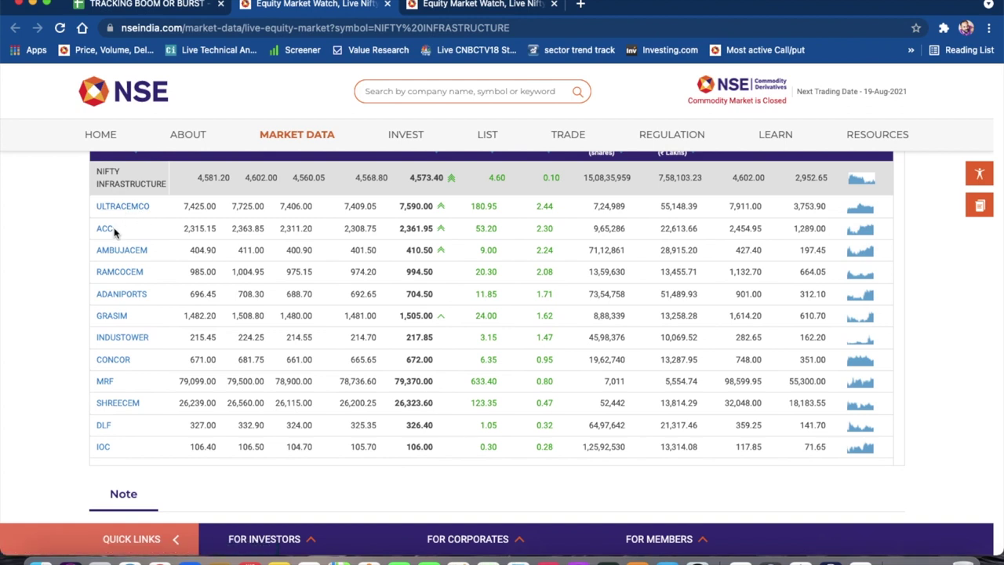
{"action": "scroll", "coordinate": [159, 274], "scroll_direction": "down", "scroll_amount": 3}
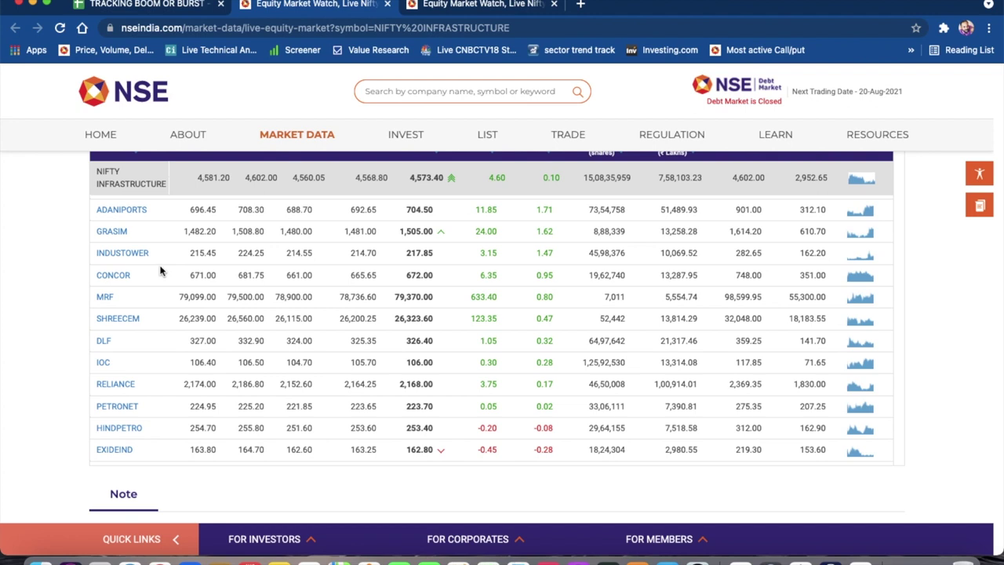
{"action": "scroll", "coordinate": [159, 271], "scroll_direction": "down", "scroll_amount": 2}
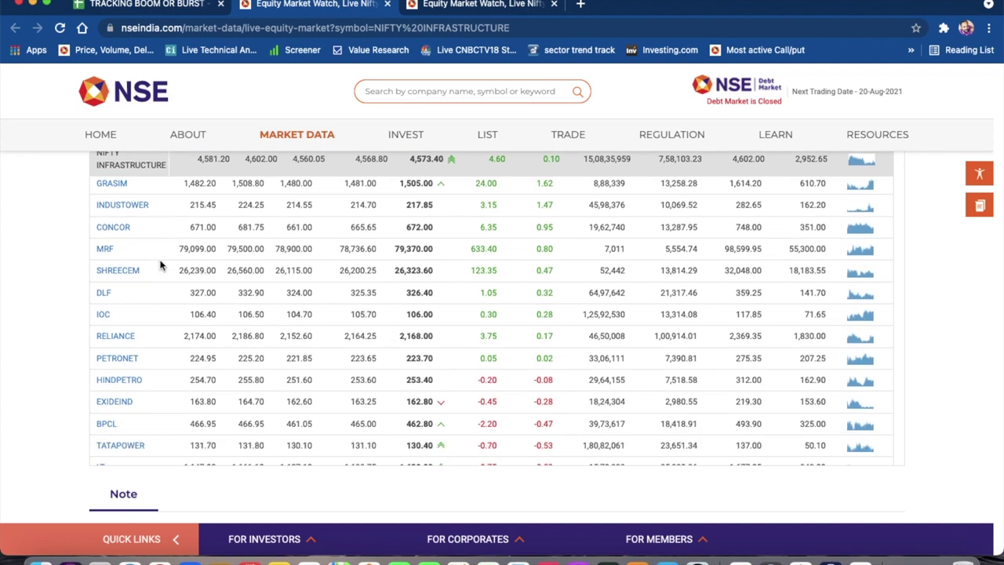
{"action": "scroll", "coordinate": [159, 265], "scroll_direction": "down", "scroll_amount": 2}
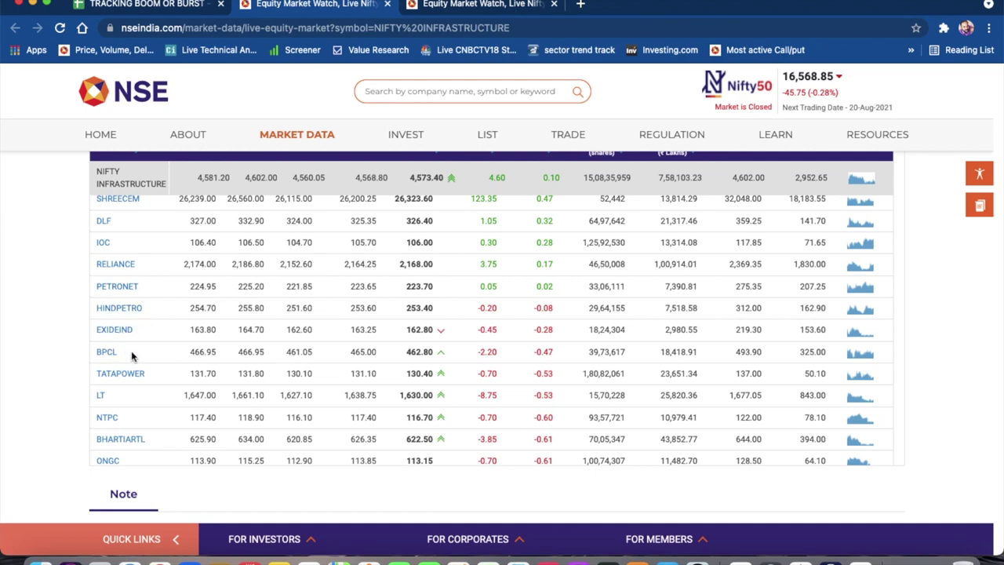
{"action": "scroll", "coordinate": [144, 389], "scroll_direction": "down", "scroll_amount": 3}
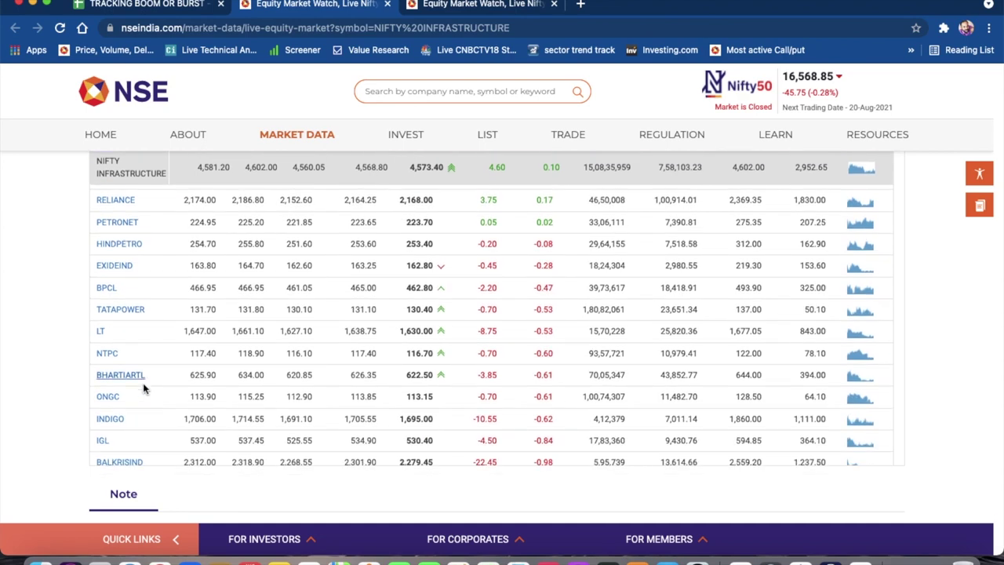
{"action": "scroll", "coordinate": [144, 389], "scroll_direction": "down", "scroll_amount": 2}
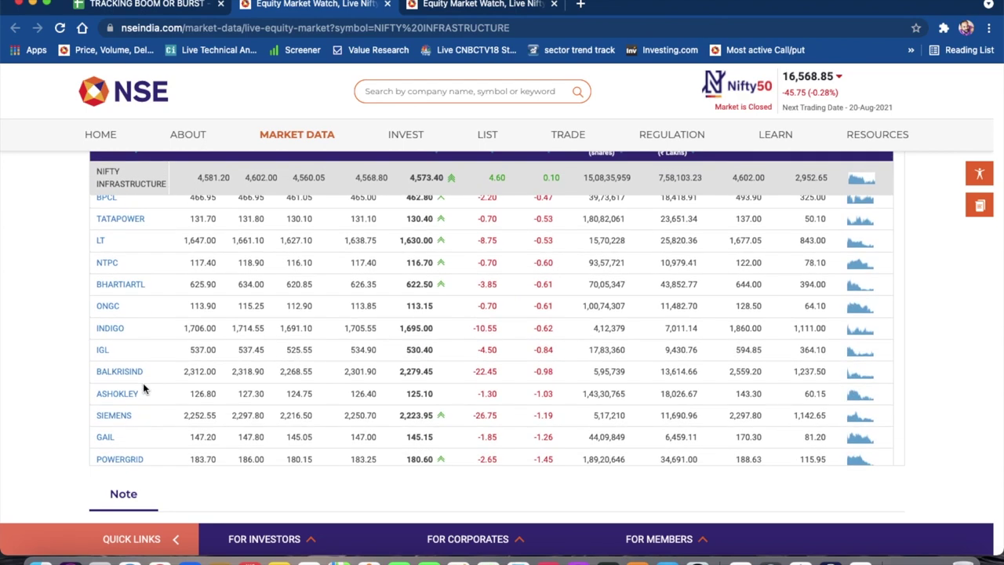
{"action": "scroll", "coordinate": [143, 388], "scroll_direction": "down", "scroll_amount": 1}
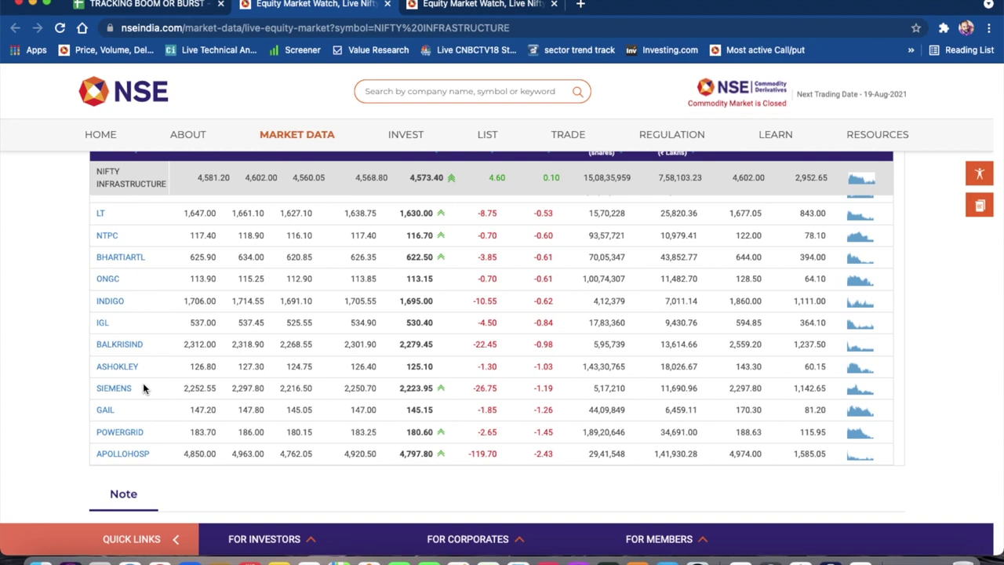
{"action": "scroll", "coordinate": [144, 388], "scroll_direction": "up", "scroll_amount": 5}
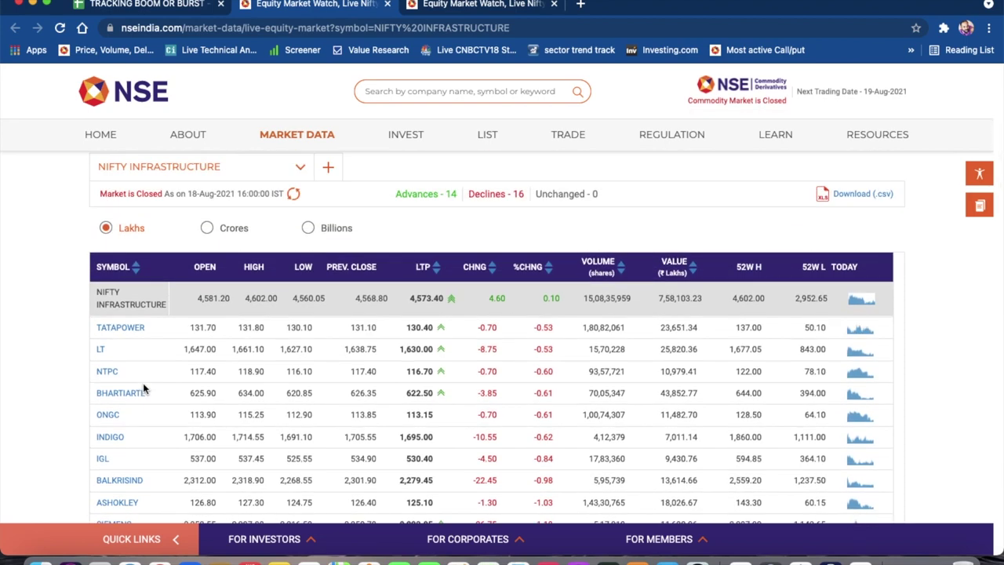
- Return to the TRACKING BOOM OR BURST spreadsheet and view the NIFTY BANK sheet's P/E ratios and earnings
{"action": "left_click", "coordinate": [173, 4]}
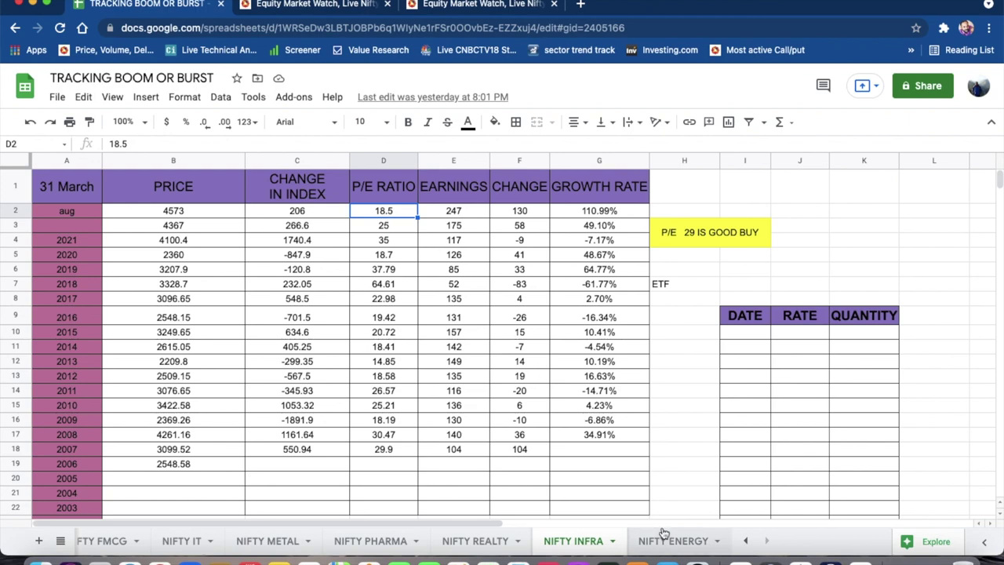
{"action": "left_click", "coordinate": [748, 542]}
{"action": "left_click", "coordinate": [748, 542]}
{"action": "left_click", "coordinate": [385, 541]}
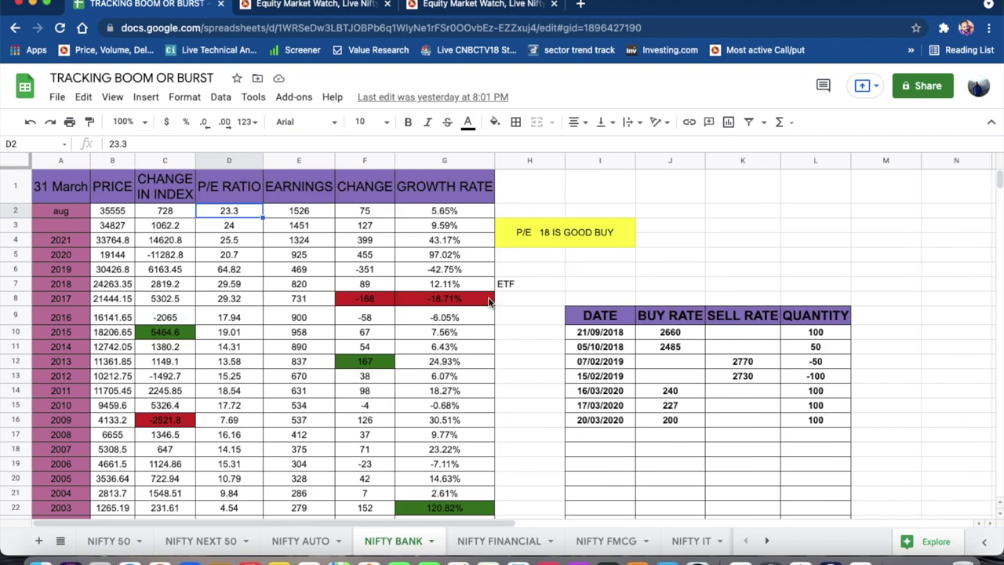
- Switch to the NSE Market Watch page for NIFTY BANK and examine its constituent bank stocks
{"action": "left_click", "coordinate": [495, 6]}
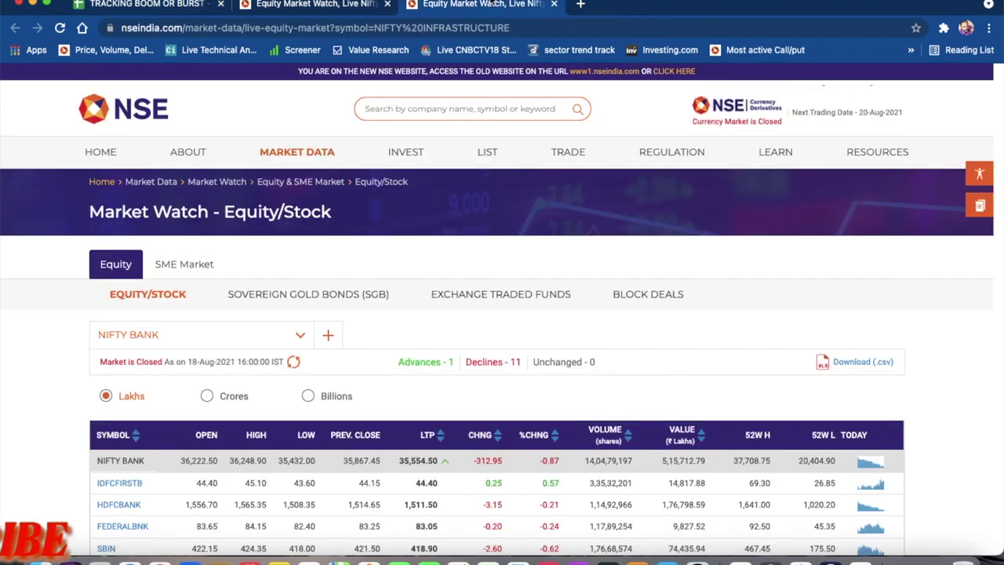
{"action": "scroll", "coordinate": [698, 296], "scroll_direction": "down", "scroll_amount": 3}
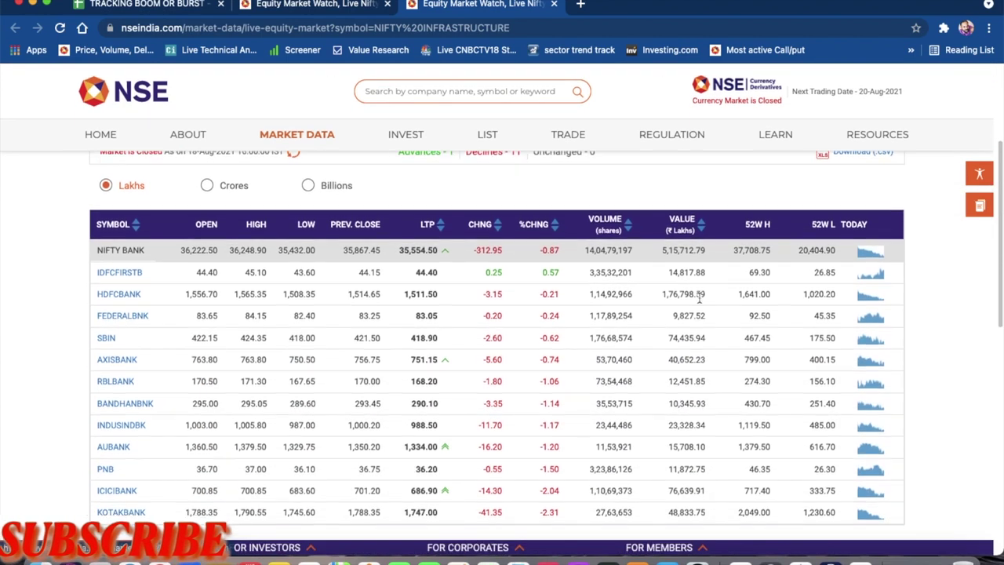
{"action": "scroll", "coordinate": [182, 383], "scroll_direction": "down", "scroll_amount": 1}
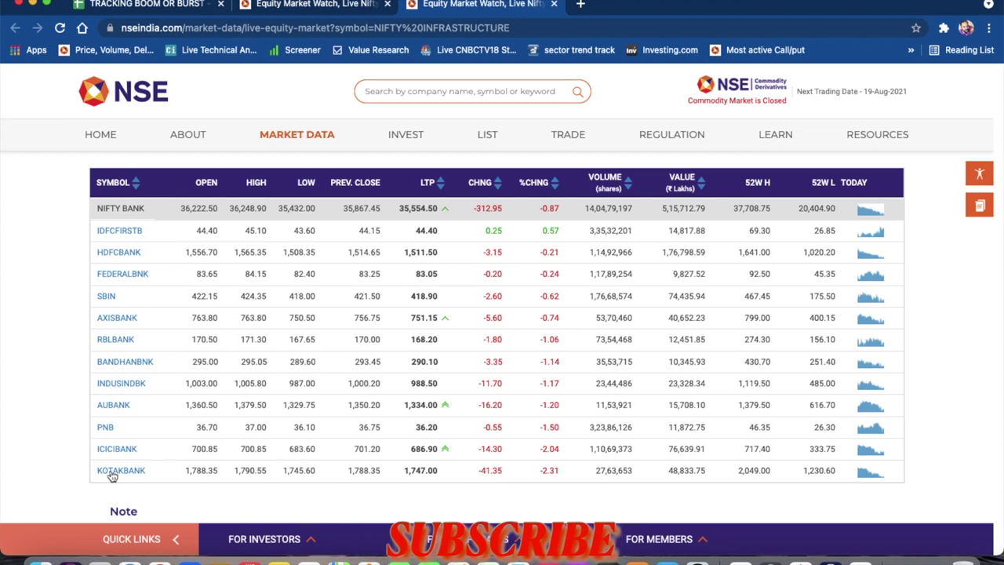
{"action": "scroll", "coordinate": [124, 386], "scroll_direction": "up", "scroll_amount": 1}
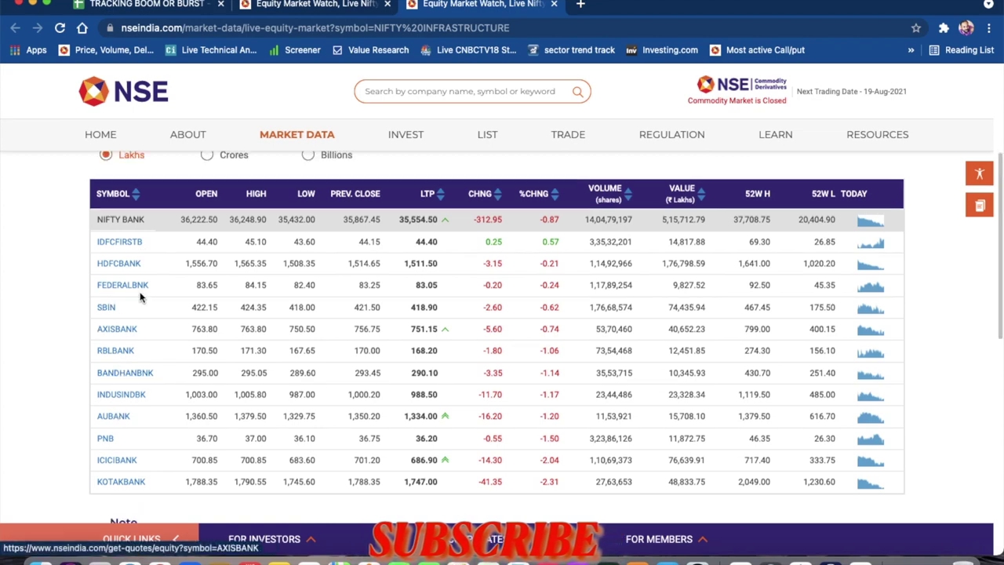
{"action": "scroll", "coordinate": [140, 292], "scroll_direction": "up", "scroll_amount": 5}
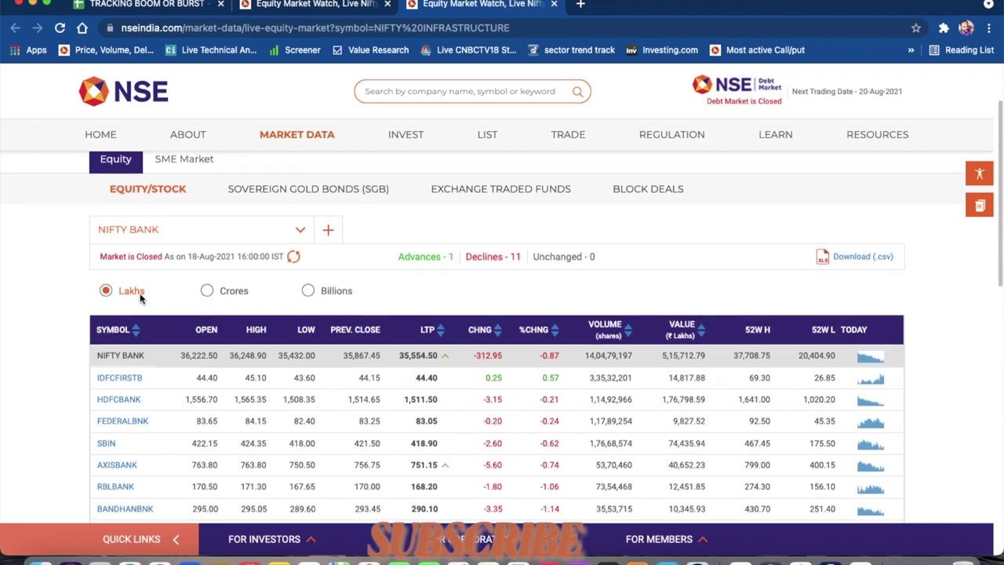
- Return to the tracking spreadsheet, check the August P/E ratio on the NIFTY 50 sheet, and switch to OBS Studio
{"action": "left_click", "coordinate": [177, 6]}
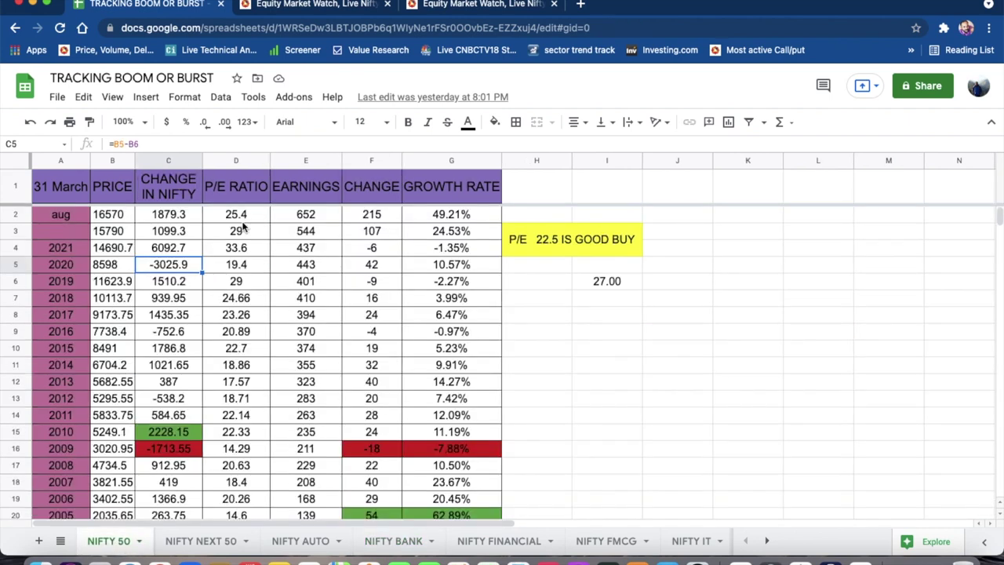
{"action": "left_click", "coordinate": [251, 222]}
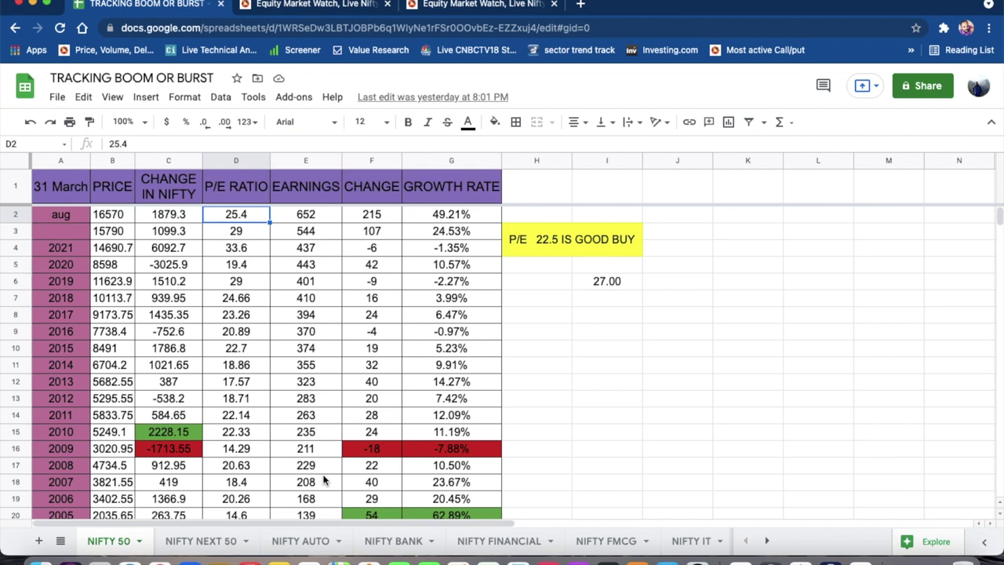
{"action": "left_click", "coordinate": [873, 559]}
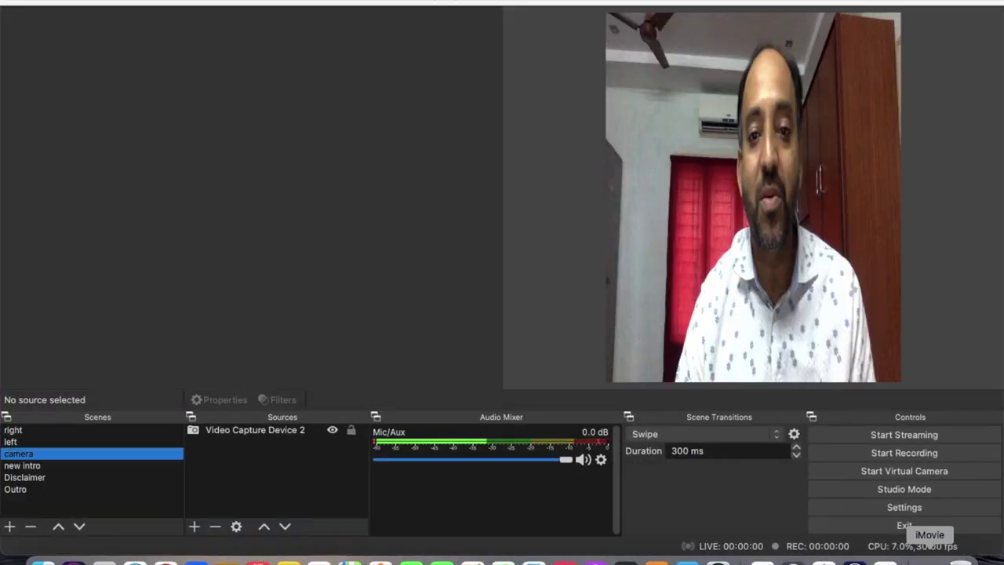